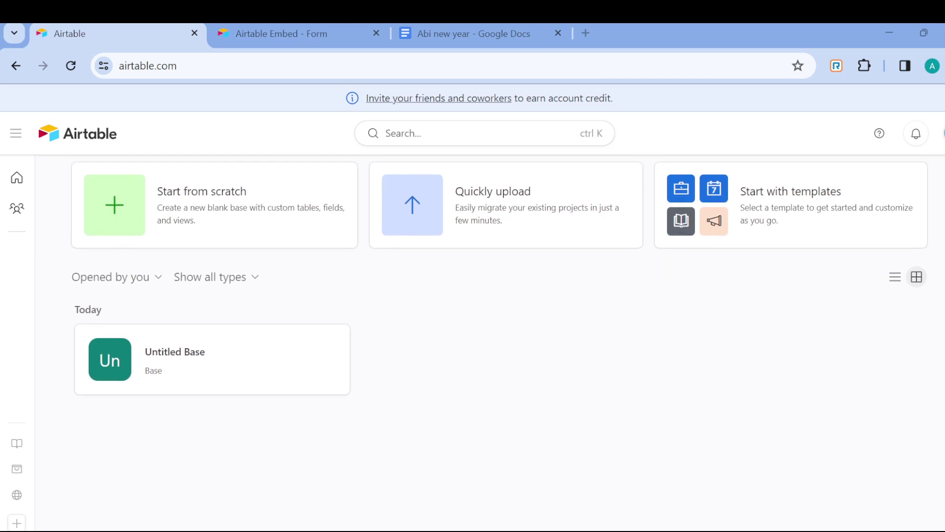
scroll(490, 325, up, 5)
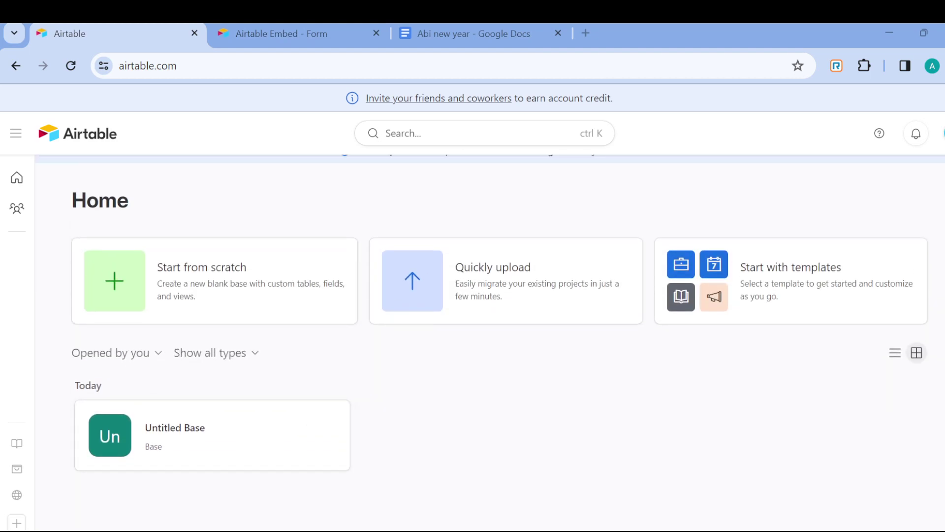
scroll(490, 344, down, 3)
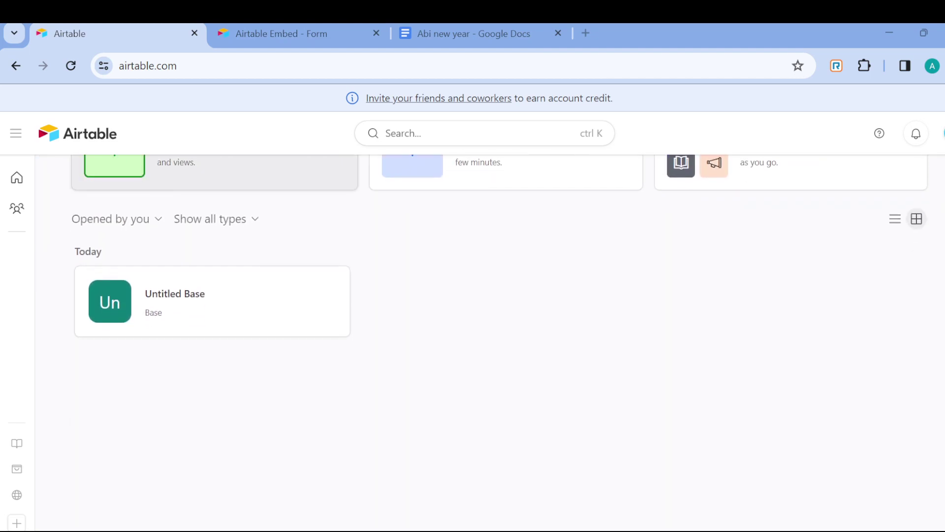
scroll(490, 320, down, 2)
scroll(490, 320, up, 5)
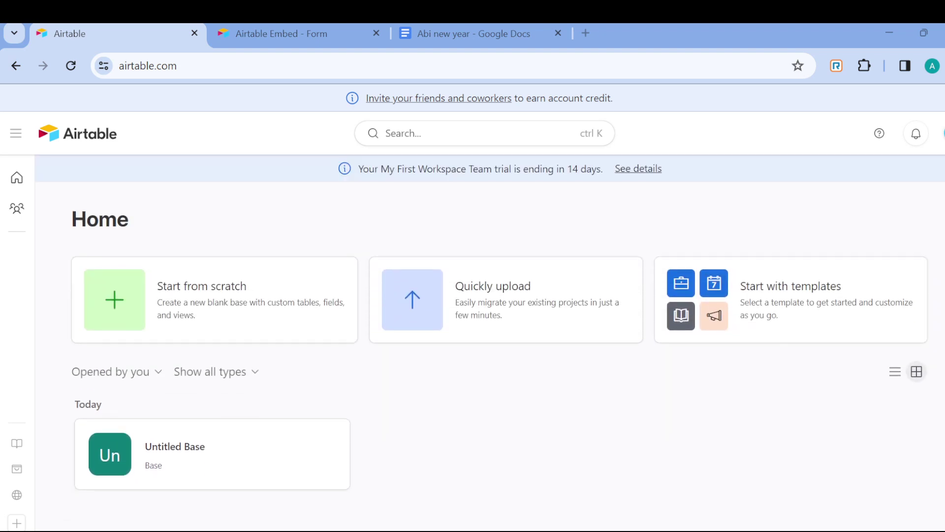
scroll(490, 320, down, 5)
scroll(197, 246, up, 4)
scroll(197, 256, up, 1)
scroll(197, 256, down, 5)
scroll(197, 256, up, 5)
scroll(472, 320, down, 5)
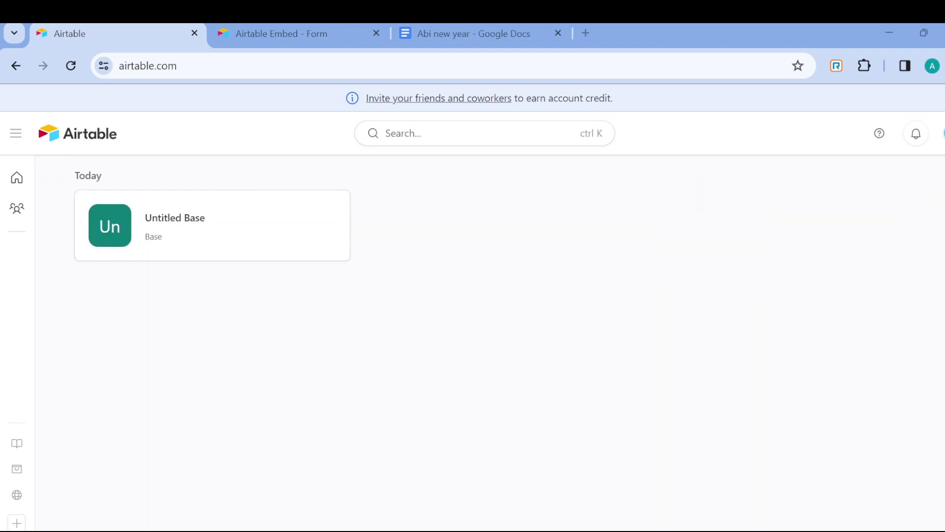
scroll(473, 320, up, 5)
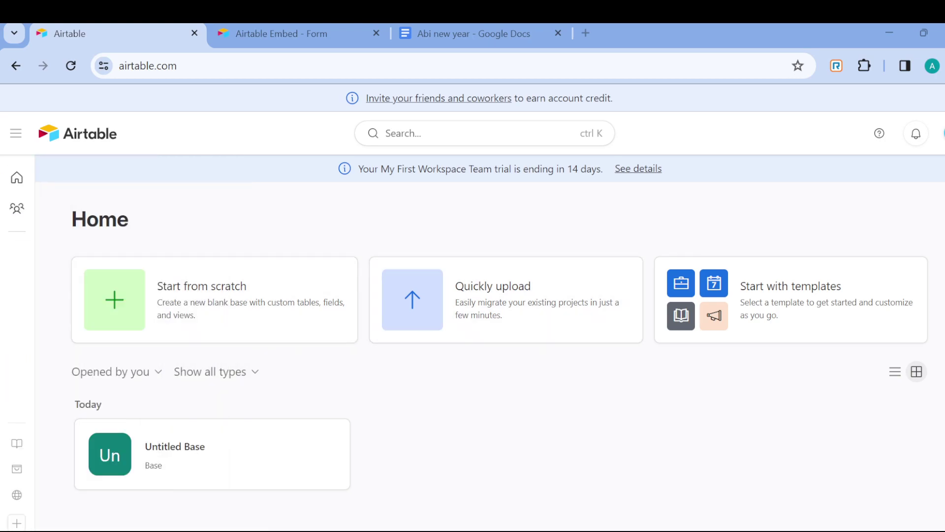
Step: Create a new base from scratch and collapse the Getting started guide so the table grid is unobstructed
click(242, 313)
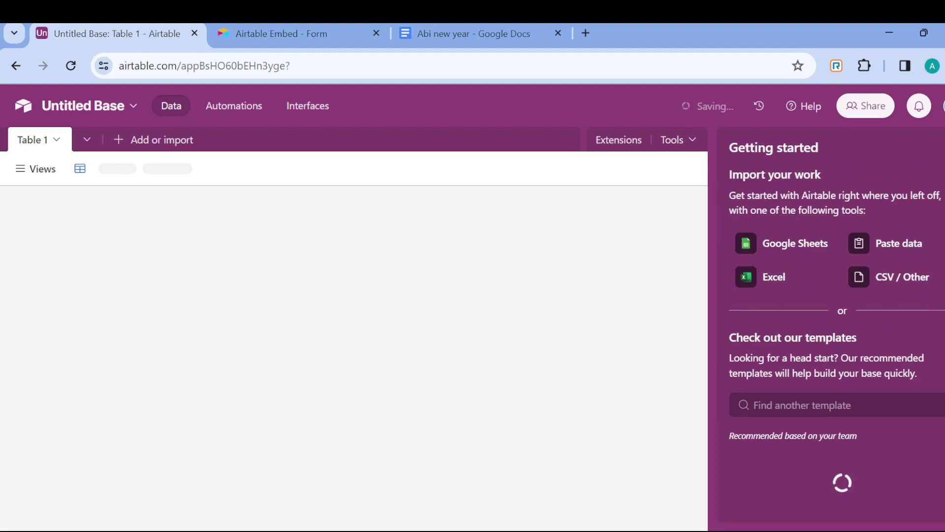
click(943, 147)
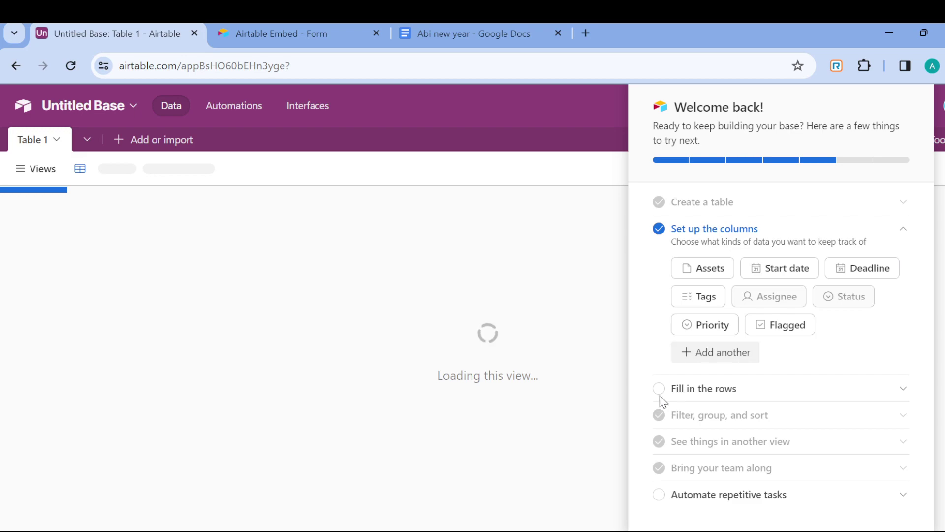
click(707, 231)
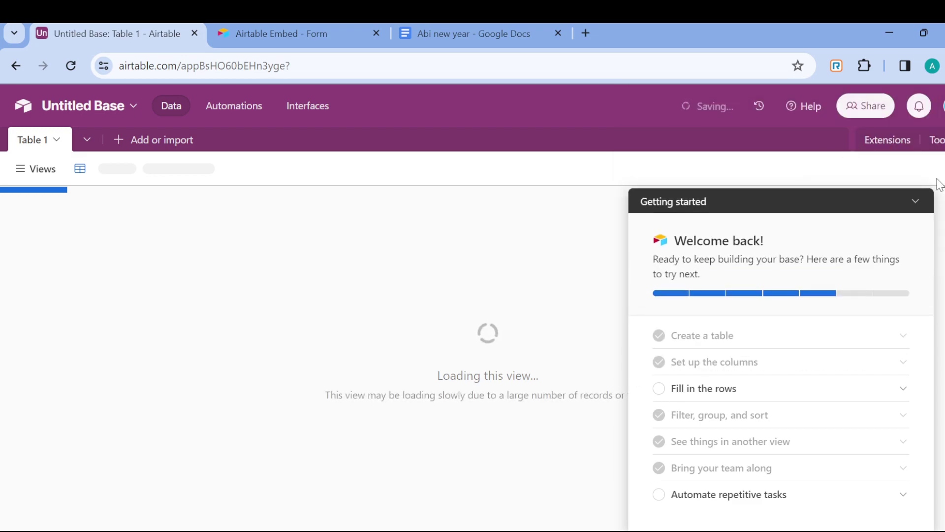
click(916, 201)
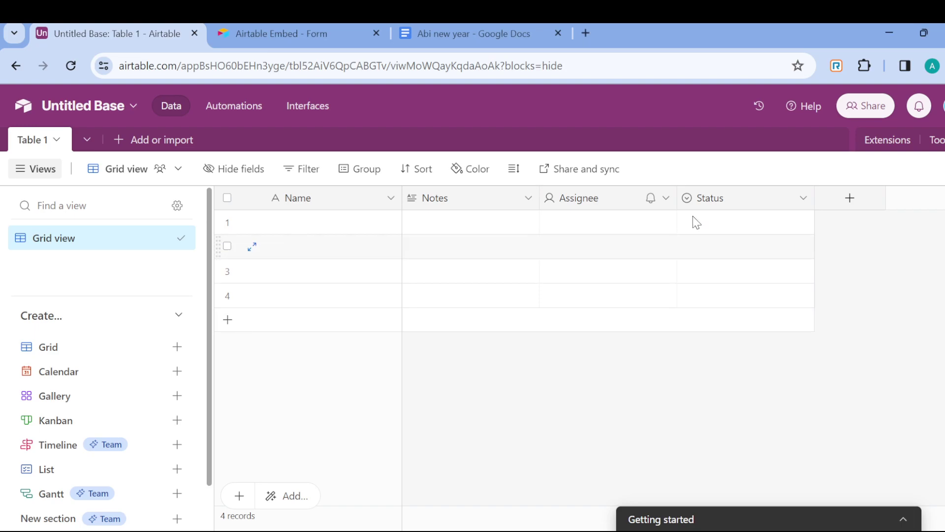
click(850, 199)
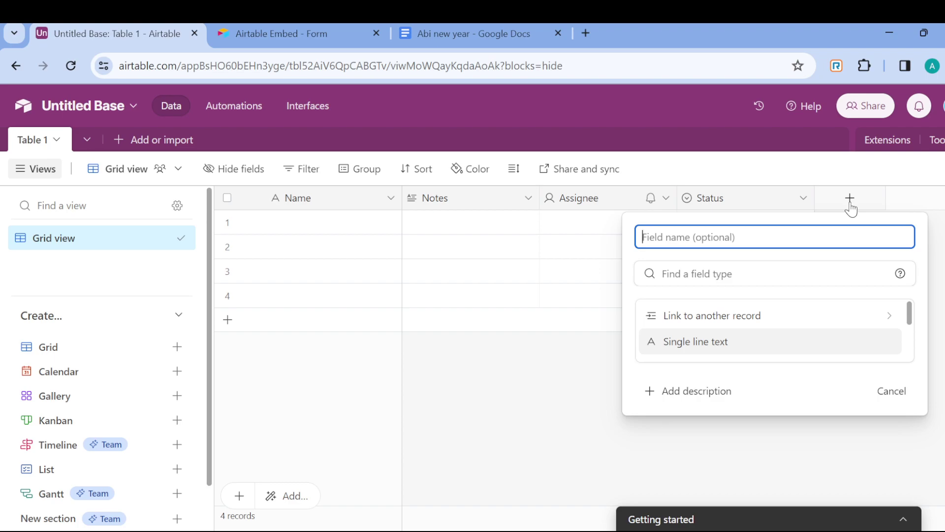
text(Statu)
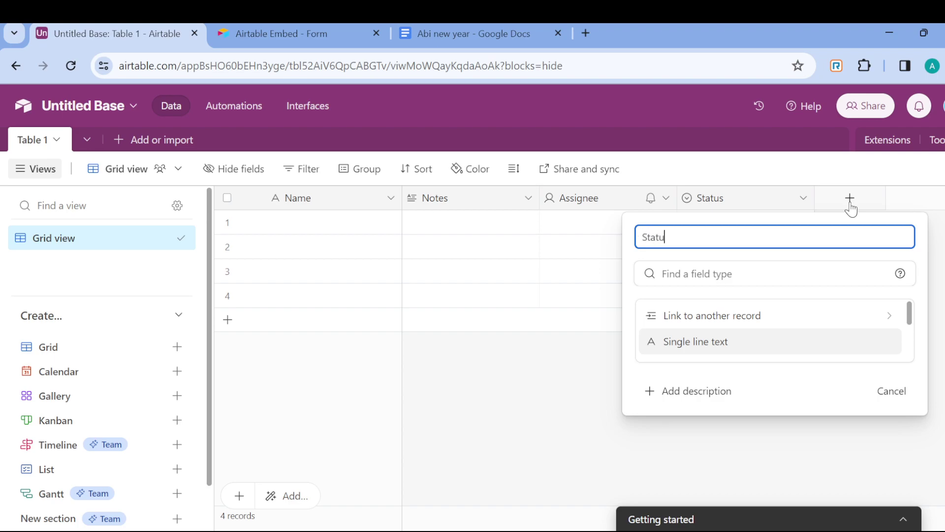
text(s 2)
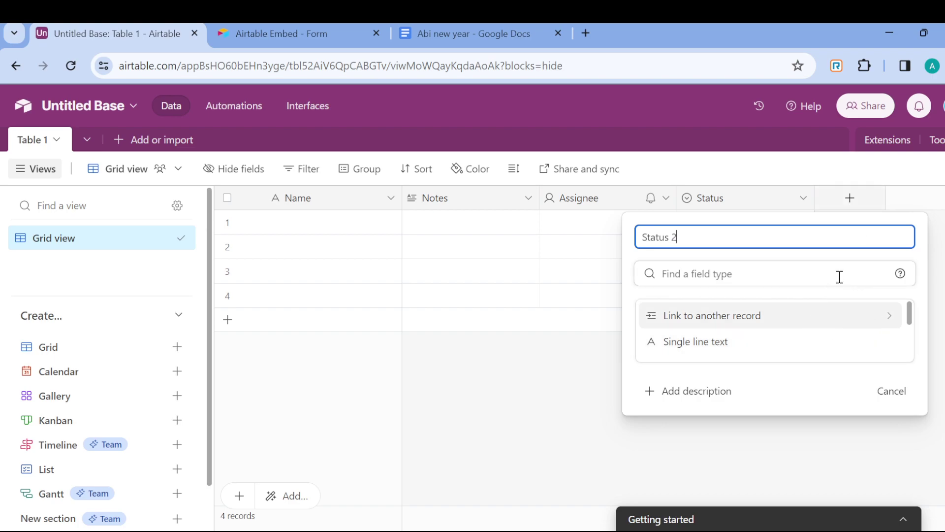
click(849, 314)
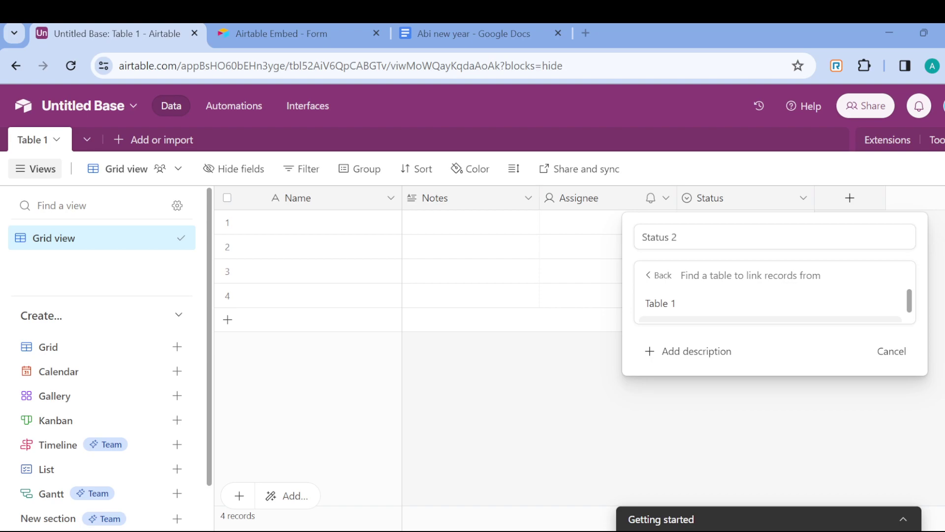
click(532, 420)
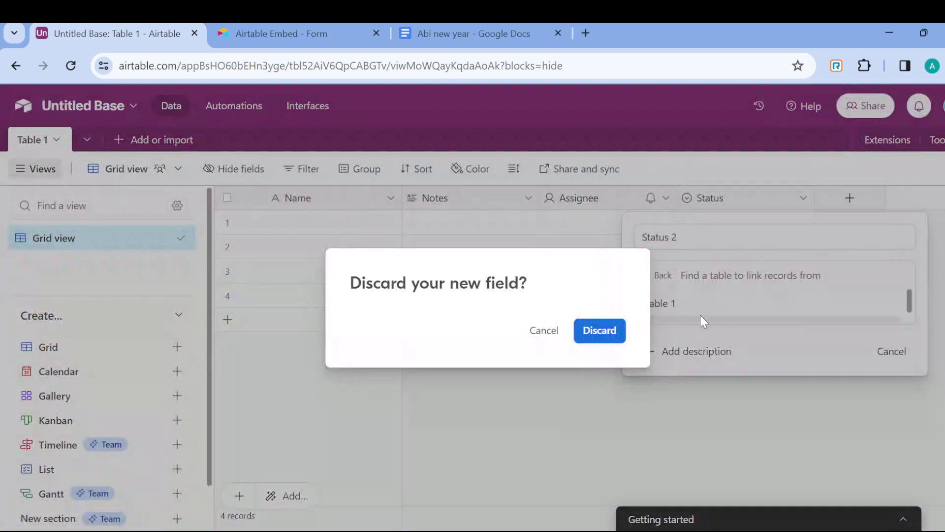
click(553, 327)
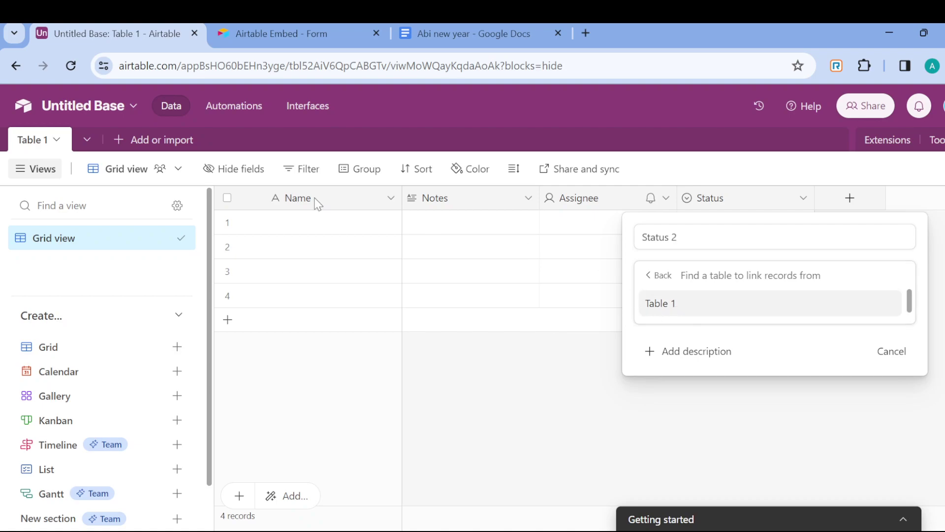
click(89, 139)
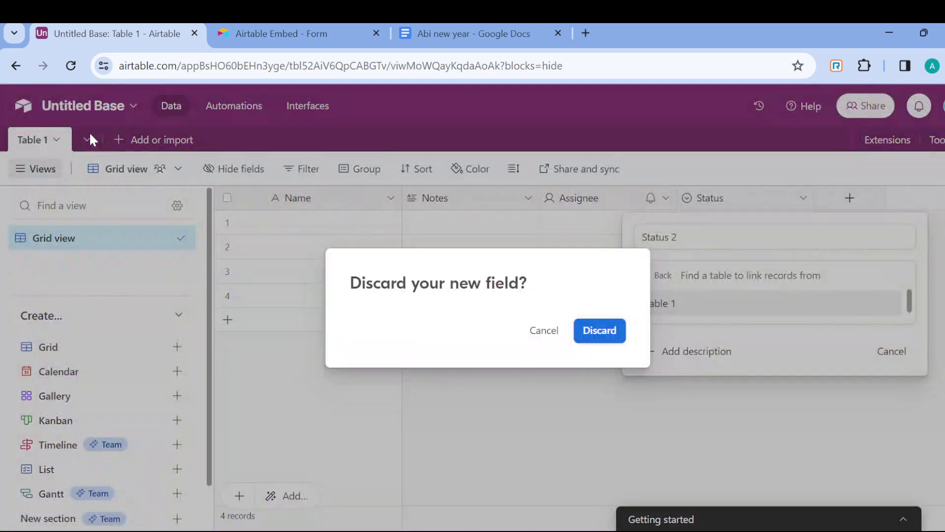
click(609, 334)
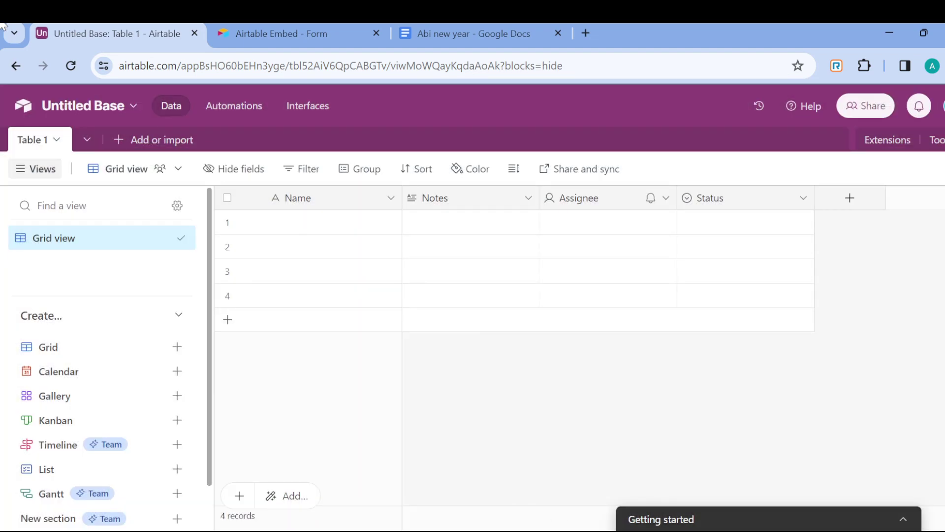
Step: Add two blank tables to the base from scratch, saving both with their default names
click(87, 139)
click(136, 251)
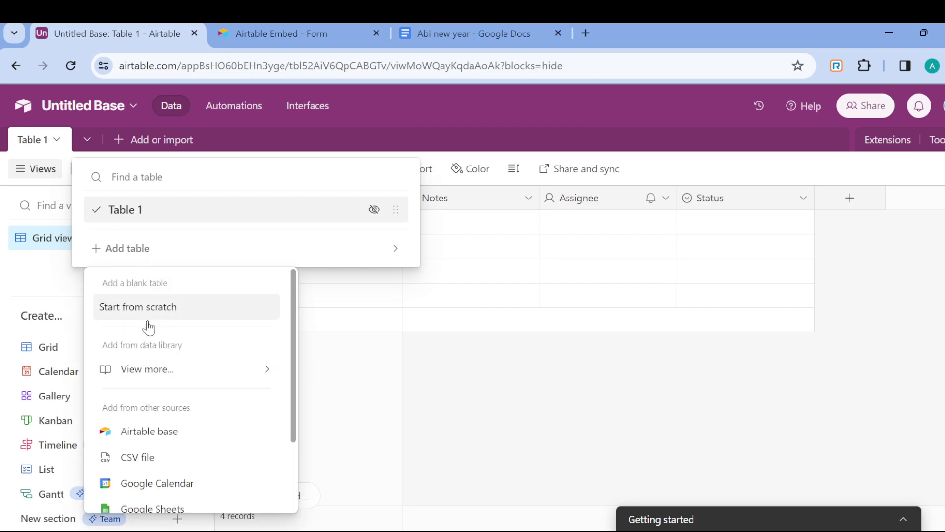
click(157, 304)
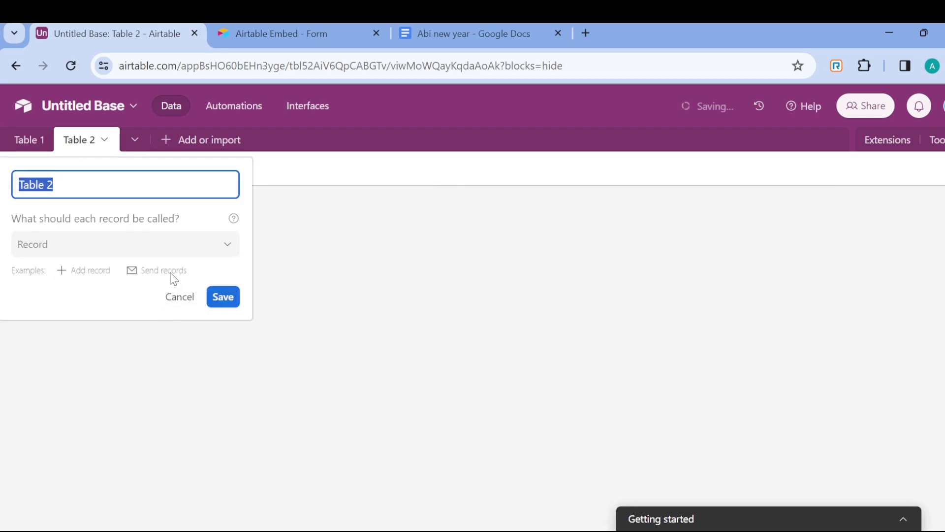
click(214, 297)
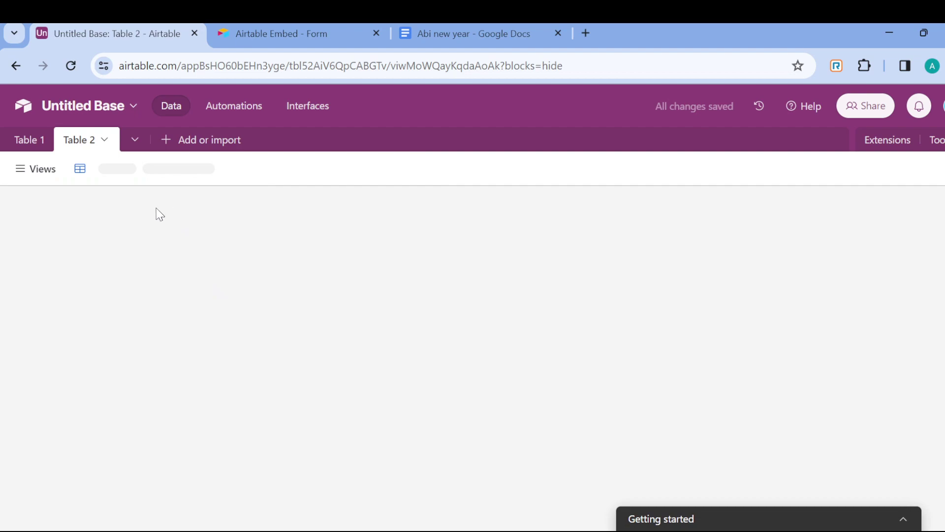
click(133, 141)
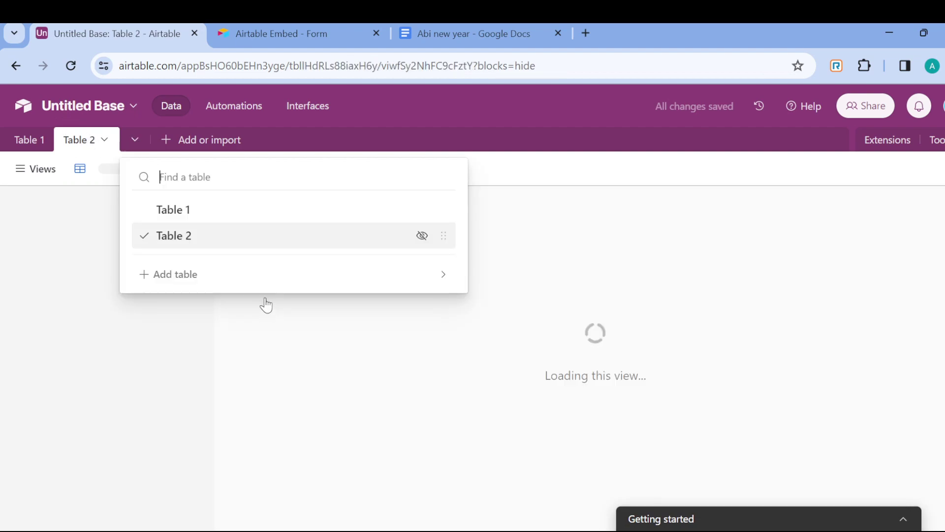
click(250, 286)
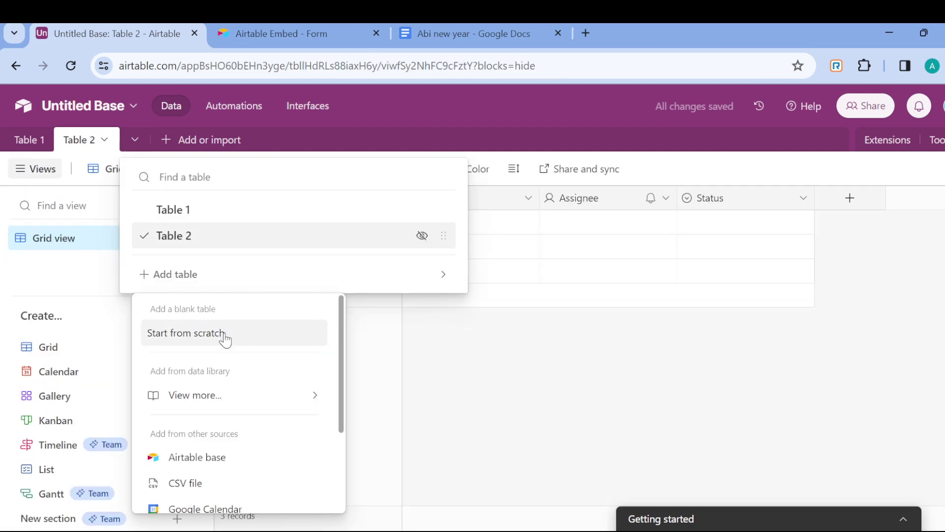
click(246, 333)
click(275, 297)
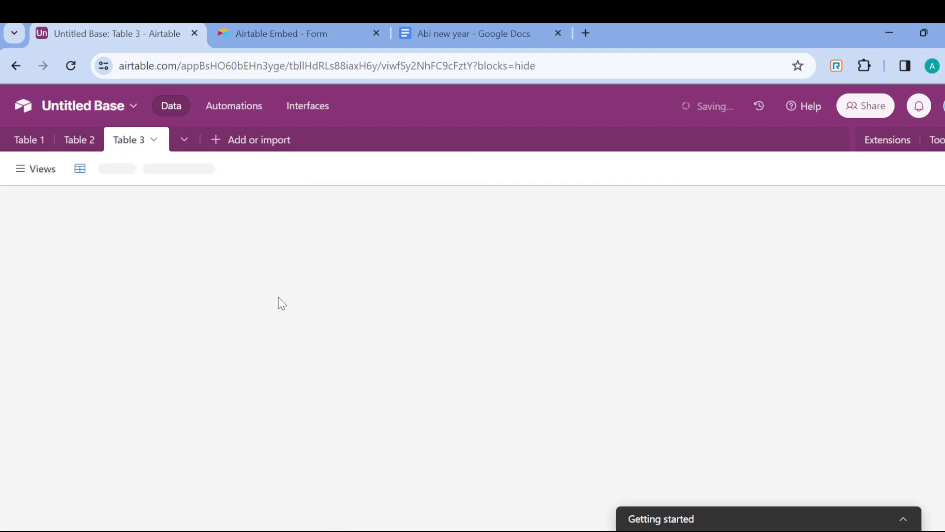
Step: Return to Table 1 and start a new field named "status 2" with the type Link to another record
click(25, 139)
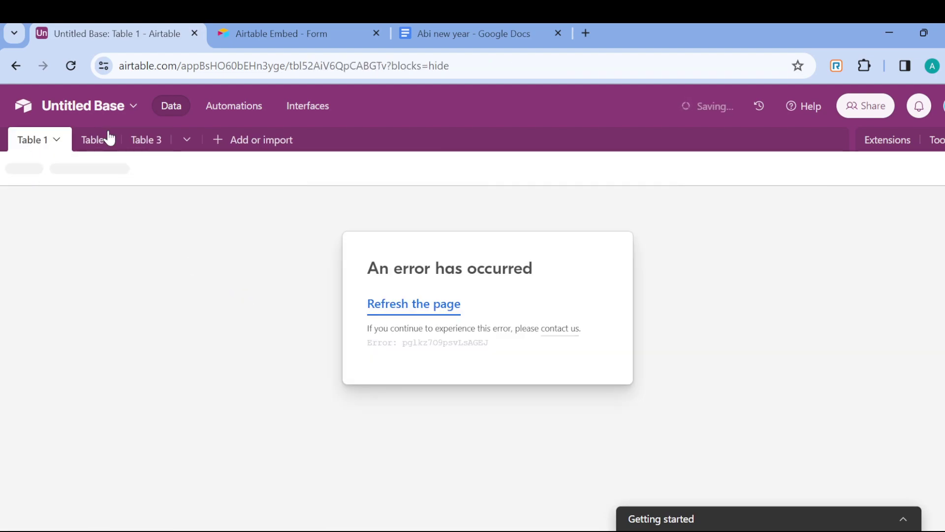
click(428, 311)
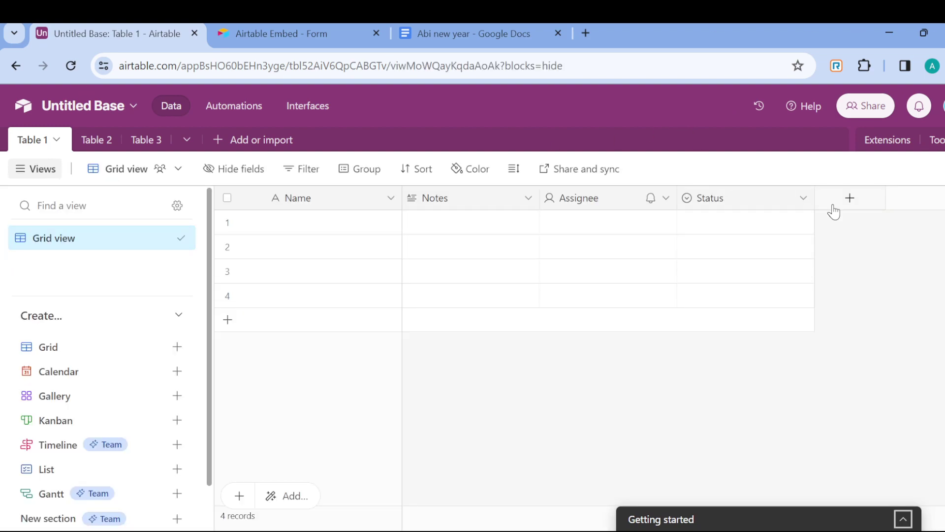
click(851, 199)
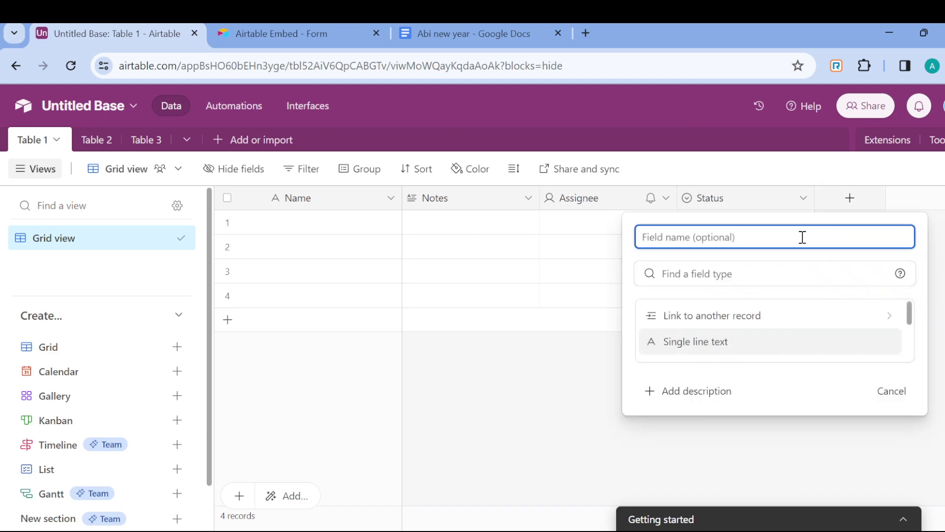
text(s)
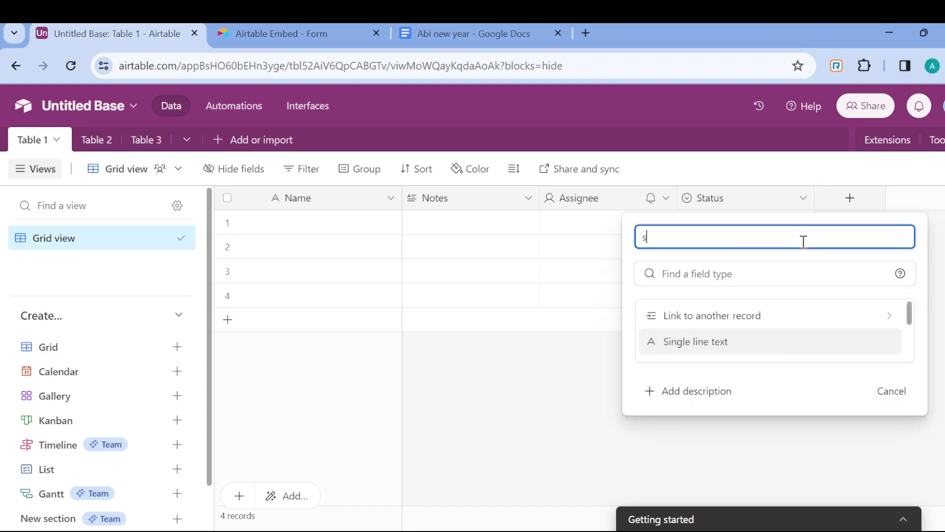
text(tatus 2)
click(717, 316)
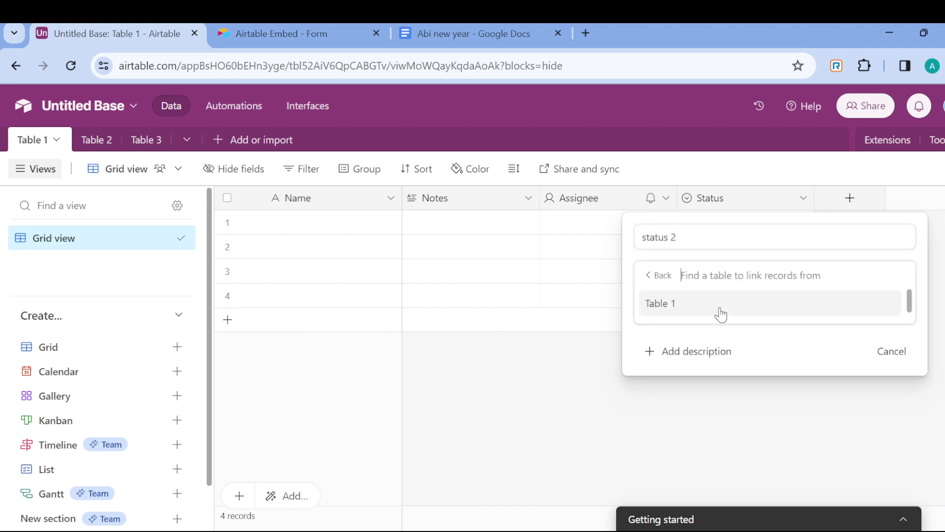
Step: Choose Table 2 as the table to link records from and create the linked field
scroll(910, 323, down, 2)
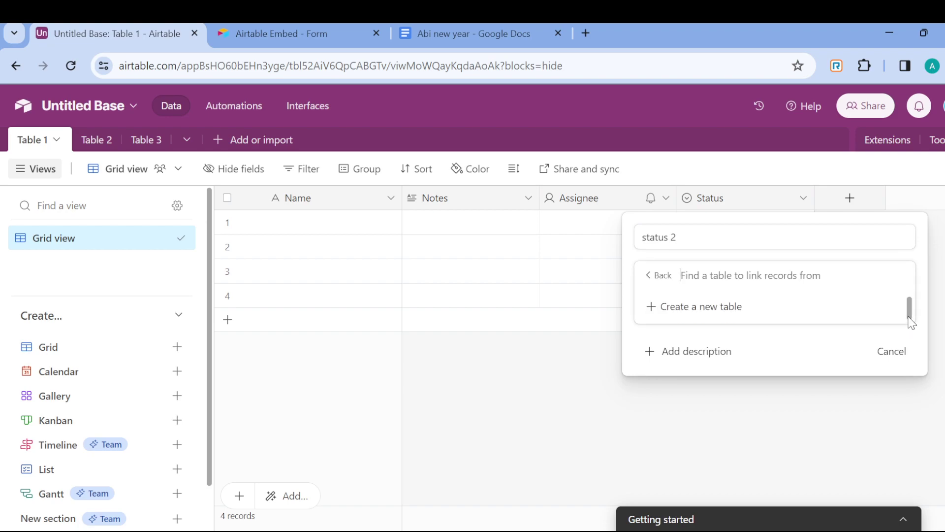
scroll(912, 323, up, 2)
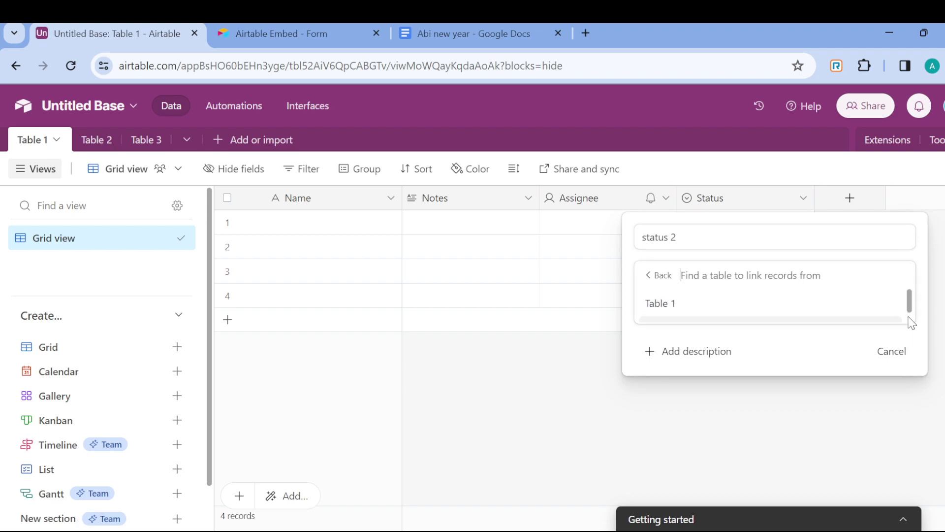
scroll(911, 322, down, 2)
scroll(910, 319, up, 2)
scroll(903, 321, down, 2)
scroll(896, 321, up, 2)
scroll(882, 323, down, 2)
scroll(867, 318, up, 2)
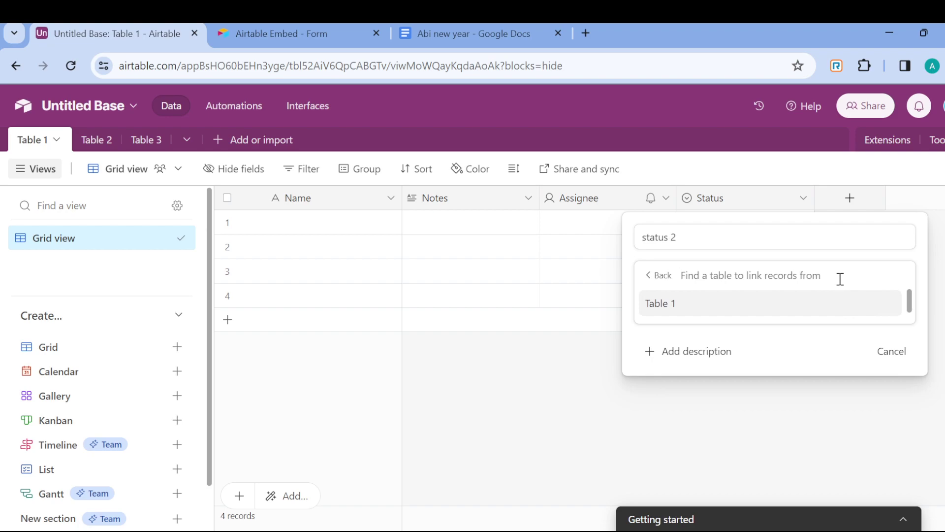
text(table 2)
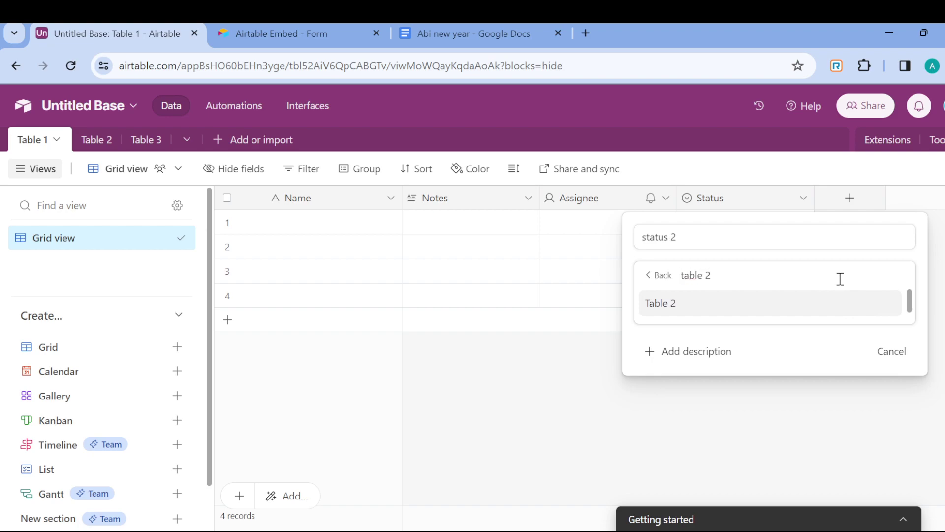
key(Return)
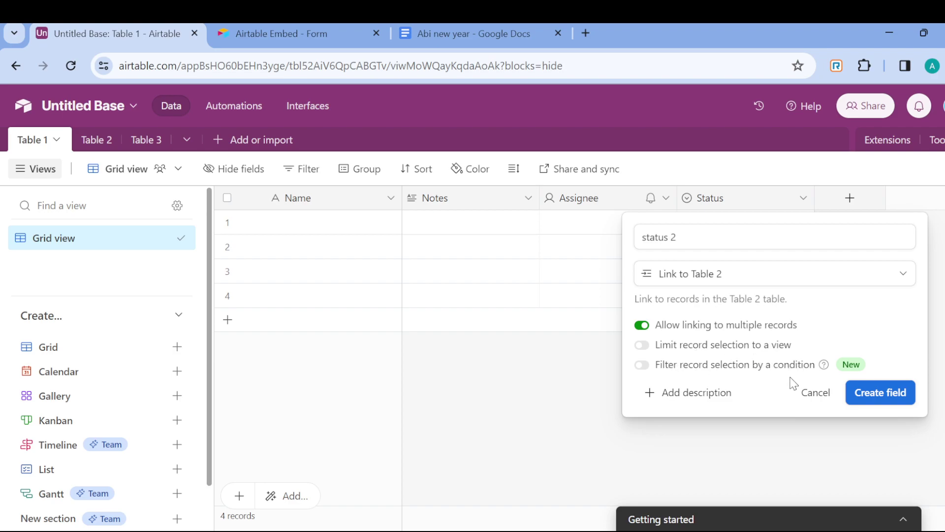
click(900, 400)
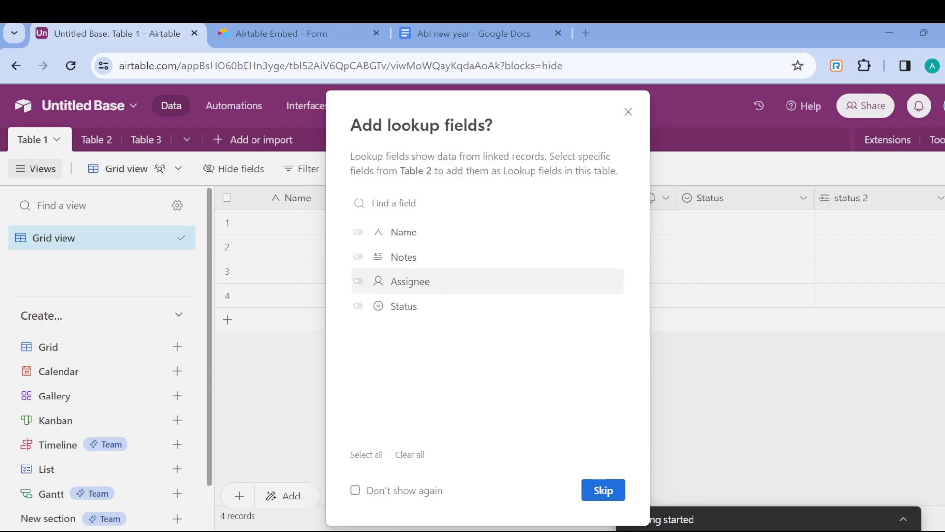
Step: Add the Assignee field from Table 2 as a lookup field in Table 1
click(394, 282)
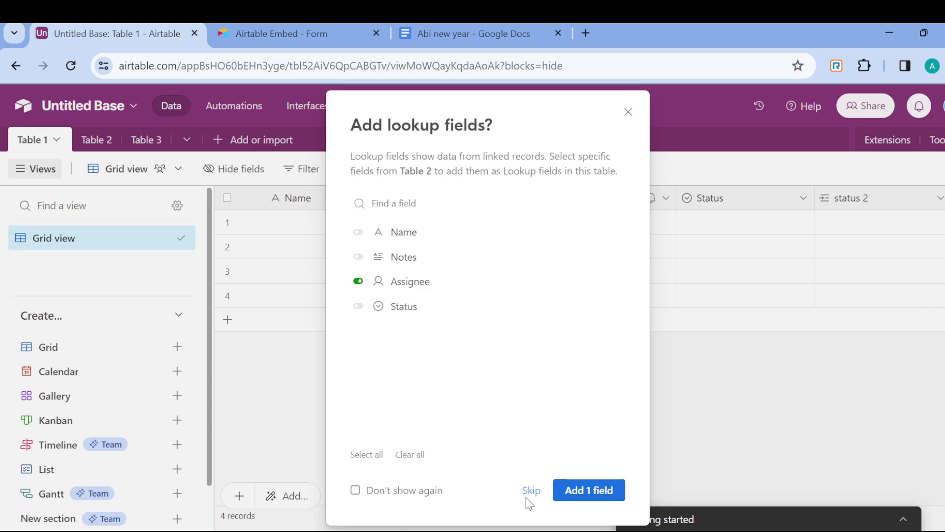
click(571, 500)
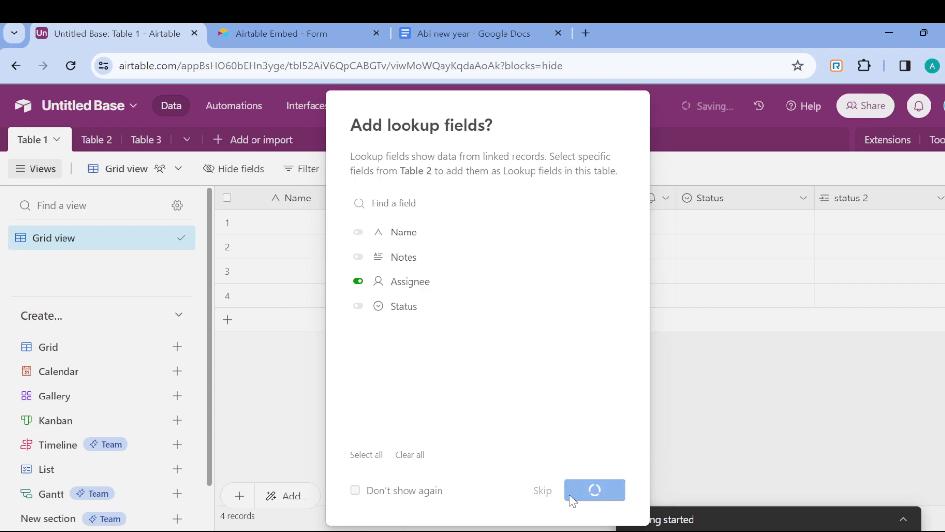